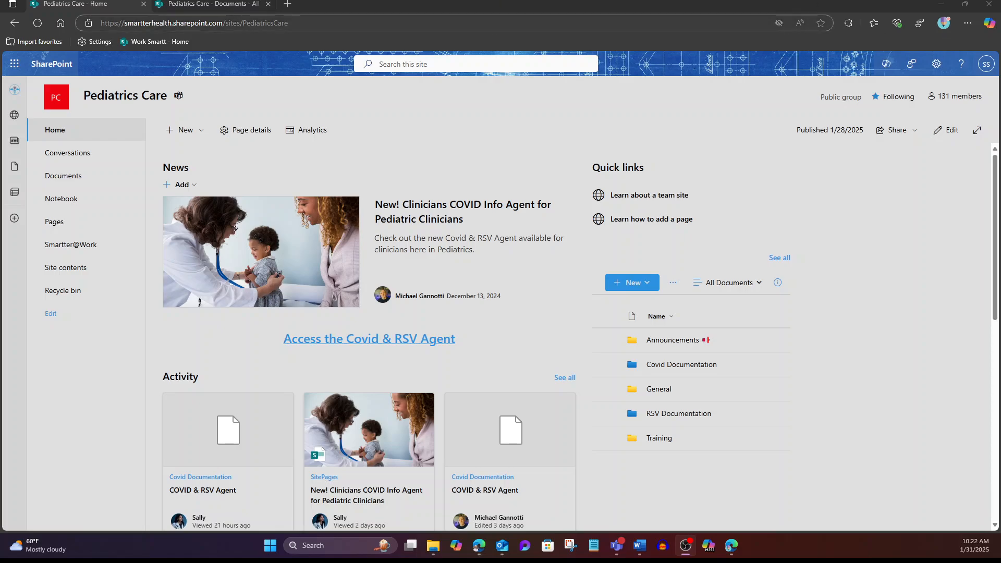
- Open the Covid Documentation folder in the Pediatrics Care document library and preview the COVID & RSV Agent file's details
{"action": "left_click", "coordinate": [198, 6]}
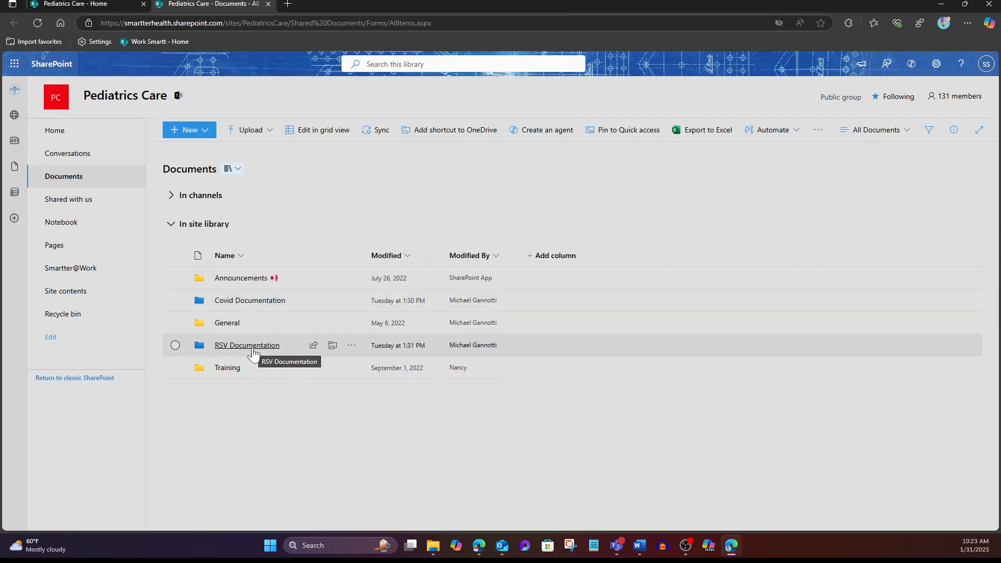
{"action": "left_click", "coordinate": [268, 301]}
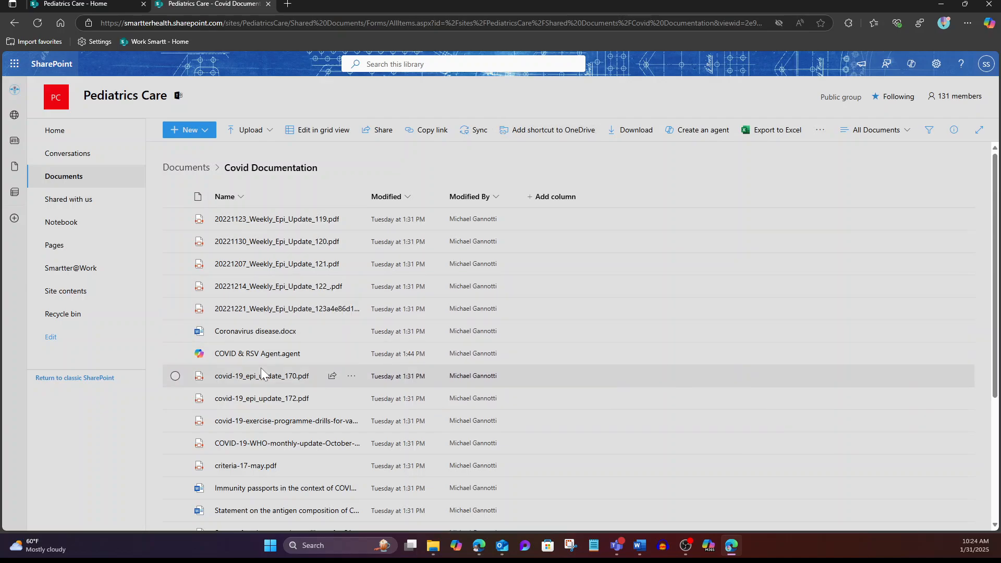
{"action": "mouse_move", "coordinate": [279, 361]}
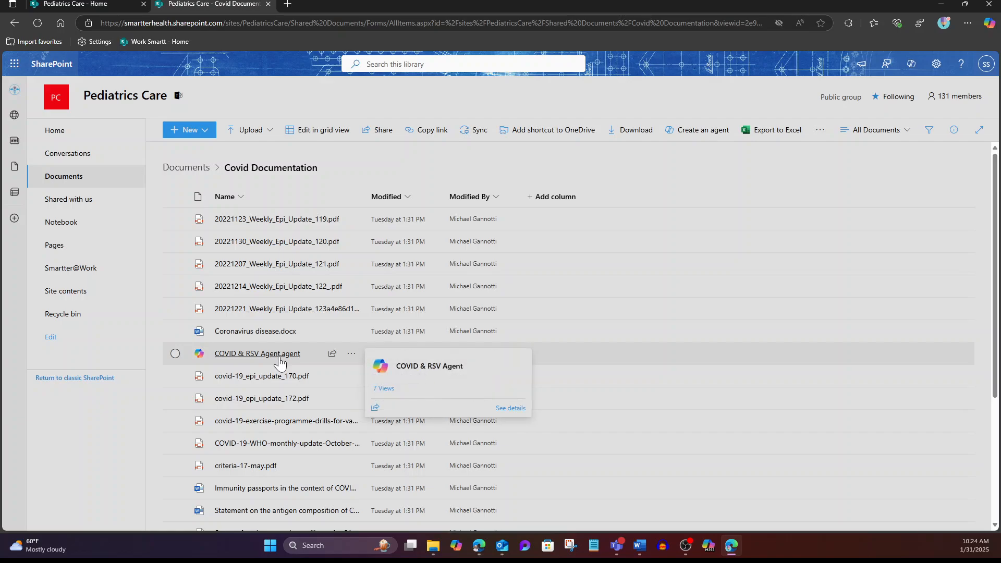
- Open the Covid & RSV Agent from the Pediatrics Care home page and submit its suggested prompt for creating a COVID FAQ
{"action": "left_click", "coordinate": [86, 4]}
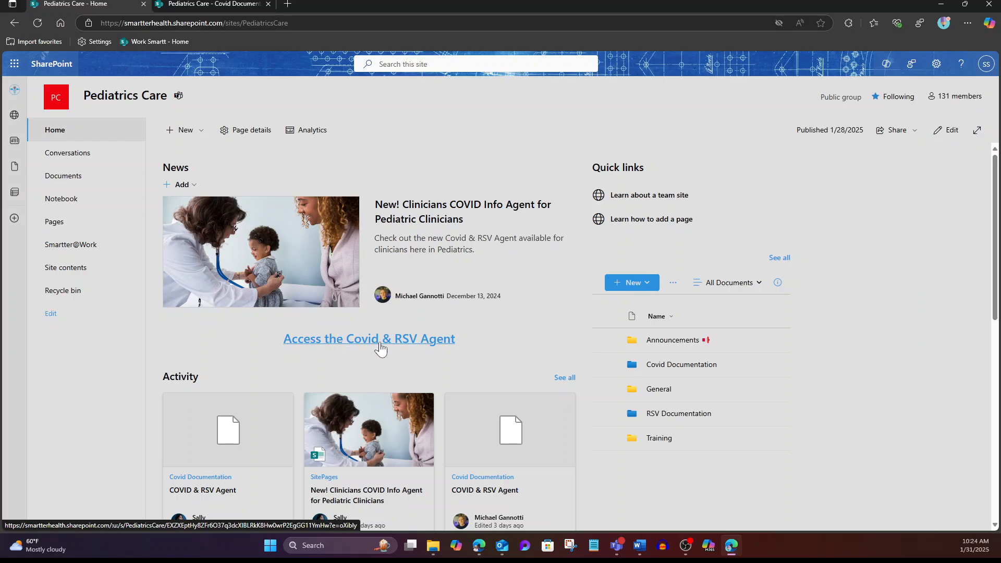
{"action": "left_click", "coordinate": [401, 339]}
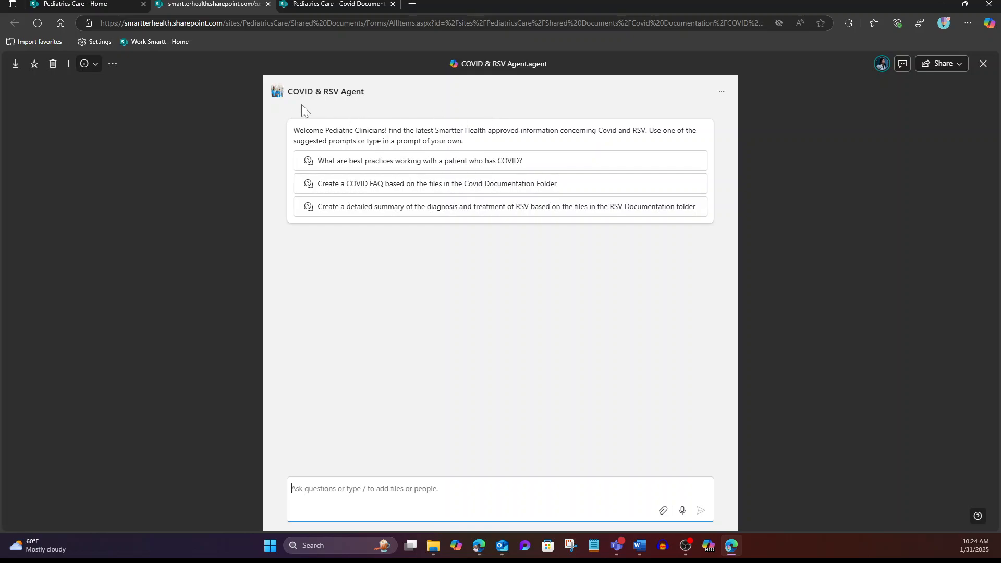
{"action": "mouse_move", "coordinate": [301, 102]}
{"action": "left_click", "coordinate": [368, 187]}
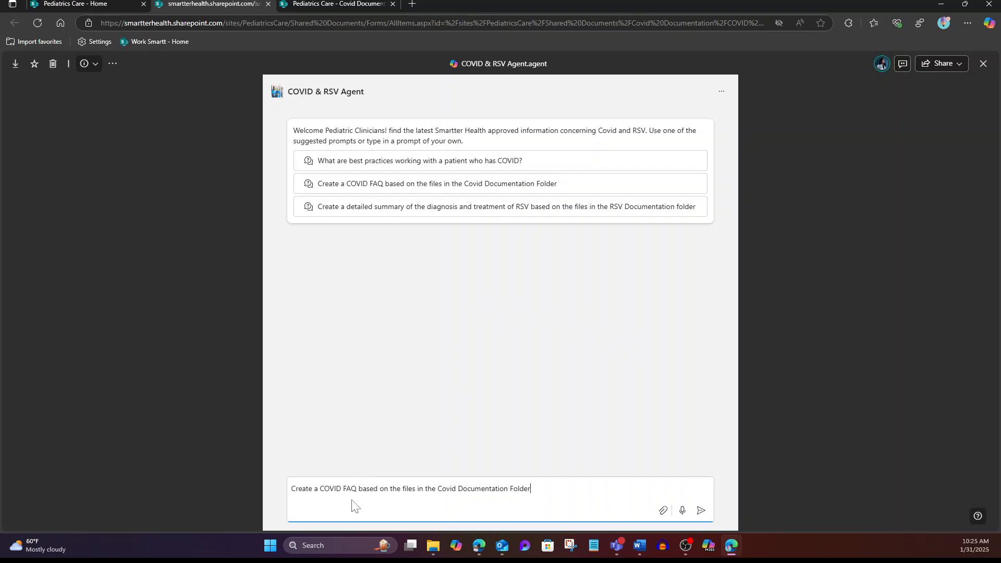
{"action": "left_click", "coordinate": [701, 512]}
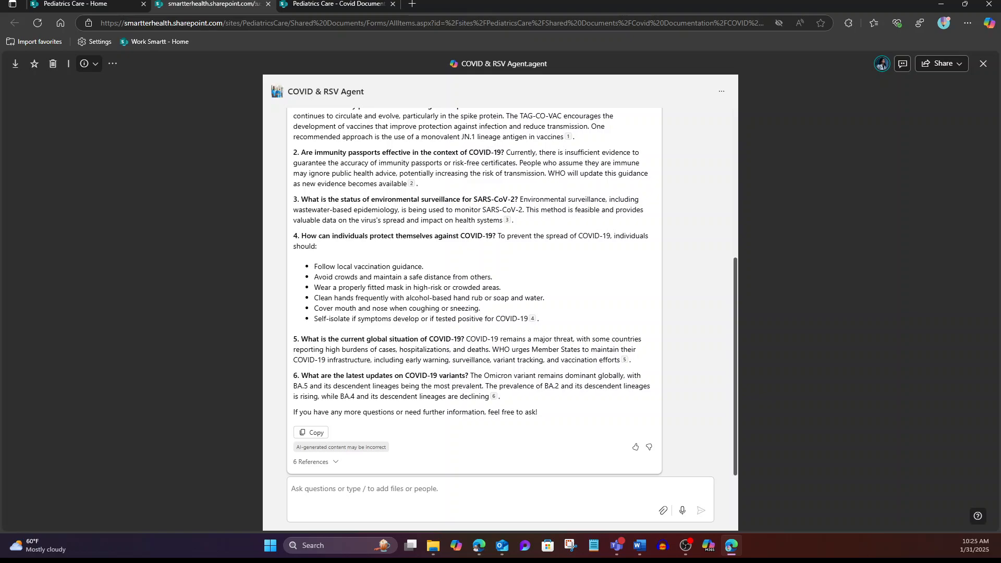
- Ask the agent to "provide more details in the FAQ around diagnosis and treatment"
{"action": "left_click", "coordinate": [470, 490]}
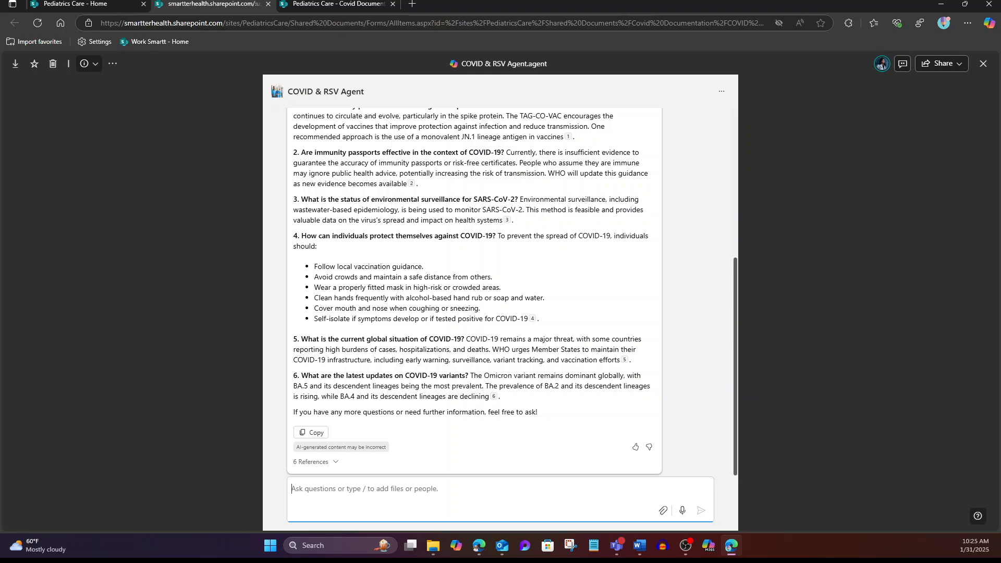
{"action": "type", "text": "provide "}
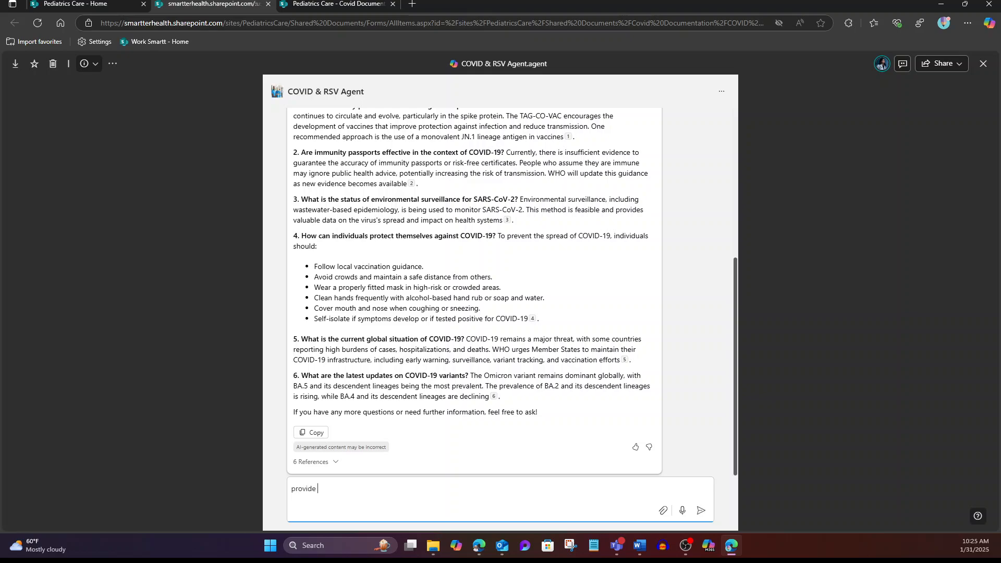
{"action": "type", "text": "more details in the FAQ around diagn"}
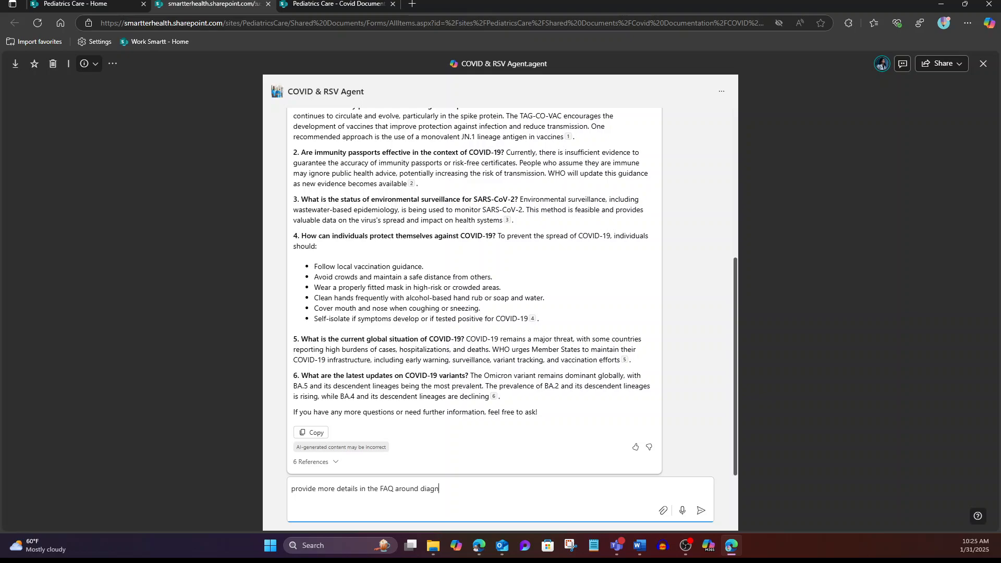
{"action": "type", "text": "osis and treatm"}
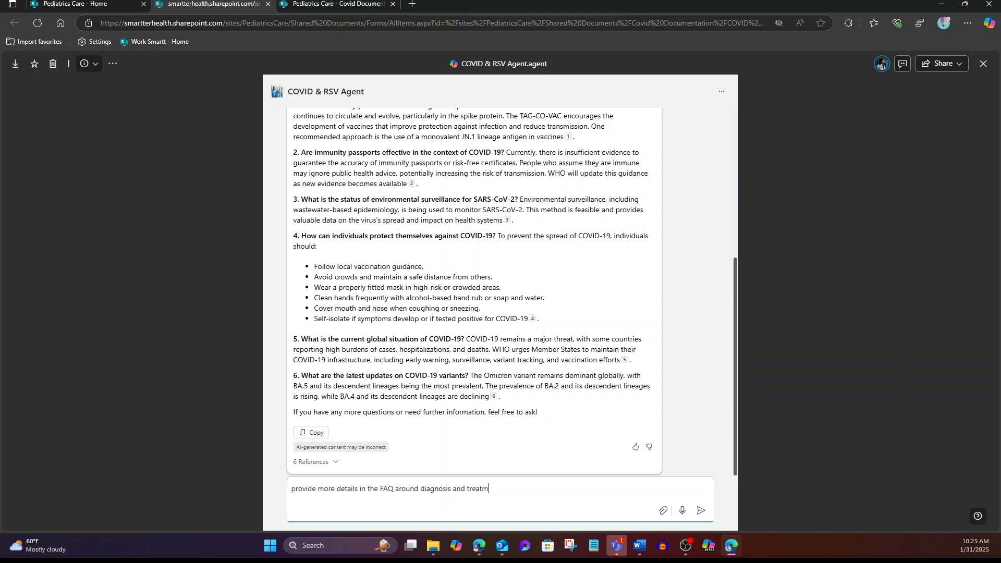
{"action": "type", "text": "ent"}
{"action": "key", "text": "Return"}
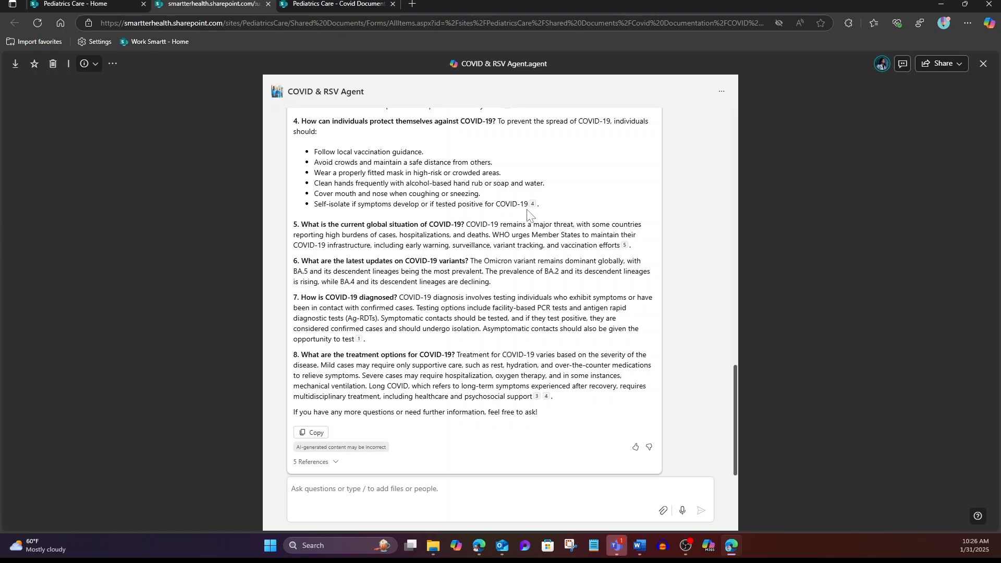
- Review the expanded COVID-19 FAQ and preview the source documents behind its numbered citations
{"action": "mouse_move", "coordinate": [532, 208]}
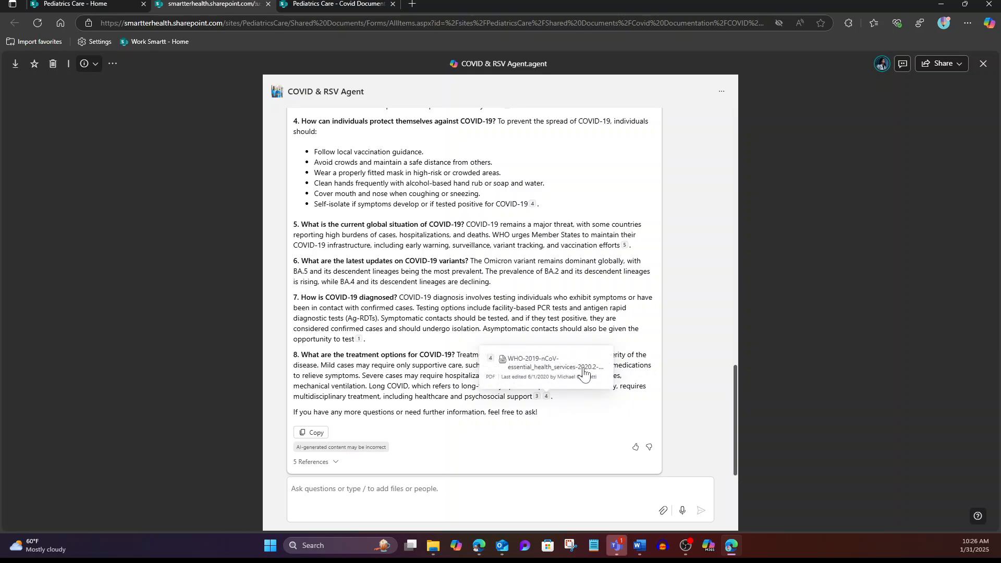
{"action": "scroll", "coordinate": [548, 404], "scroll_direction": "up", "scroll_amount": 1}
{"action": "scroll", "coordinate": [602, 305], "scroll_direction": "up", "scroll_amount": 3}
{"action": "mouse_move", "coordinate": [507, 259]}
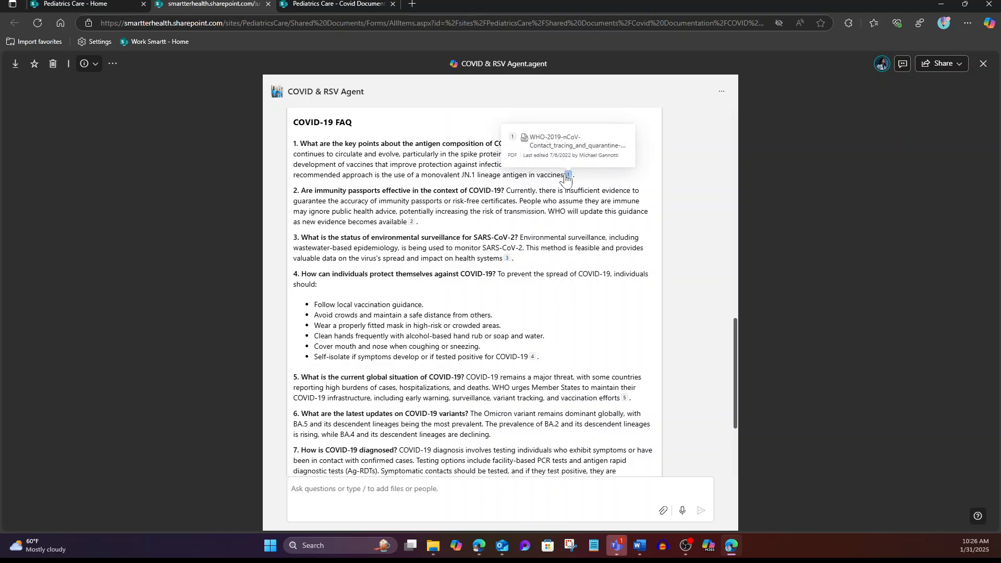
{"action": "scroll", "coordinate": [636, 323], "scroll_direction": "down", "scroll_amount": 3}
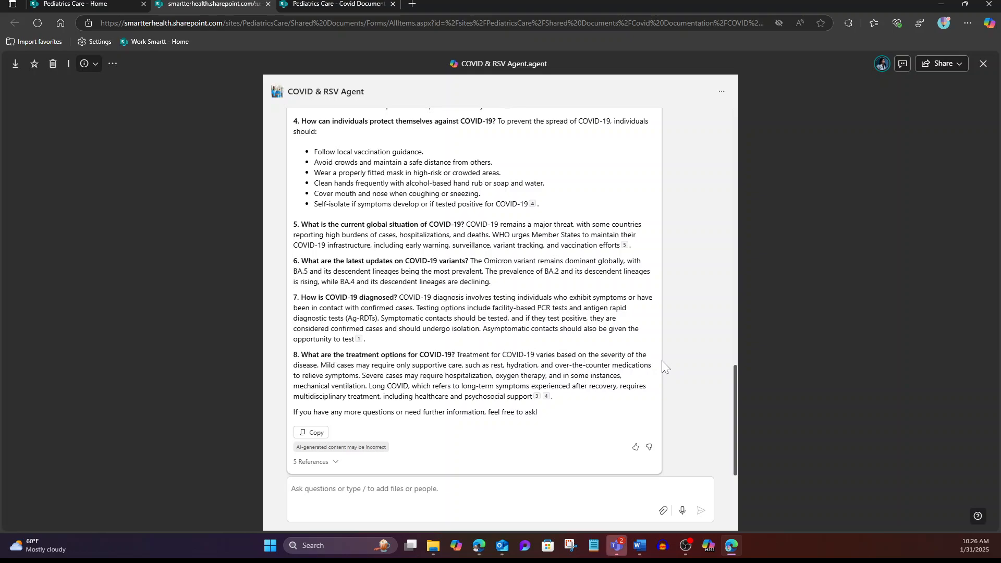
- Ask the agent to "translate to Spanish"
{"action": "left_click", "coordinate": [333, 501]}
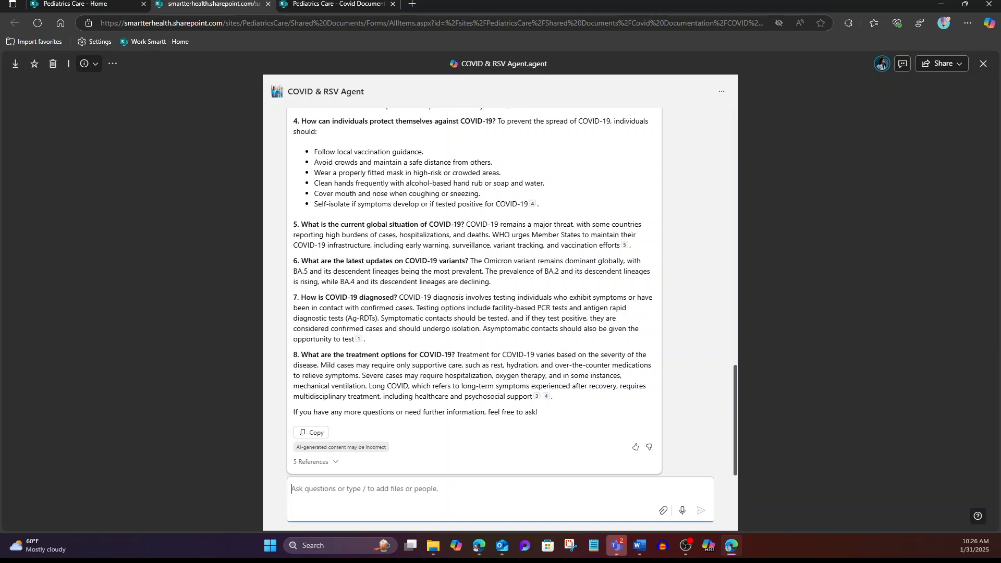
{"action": "type", "text": "t"}
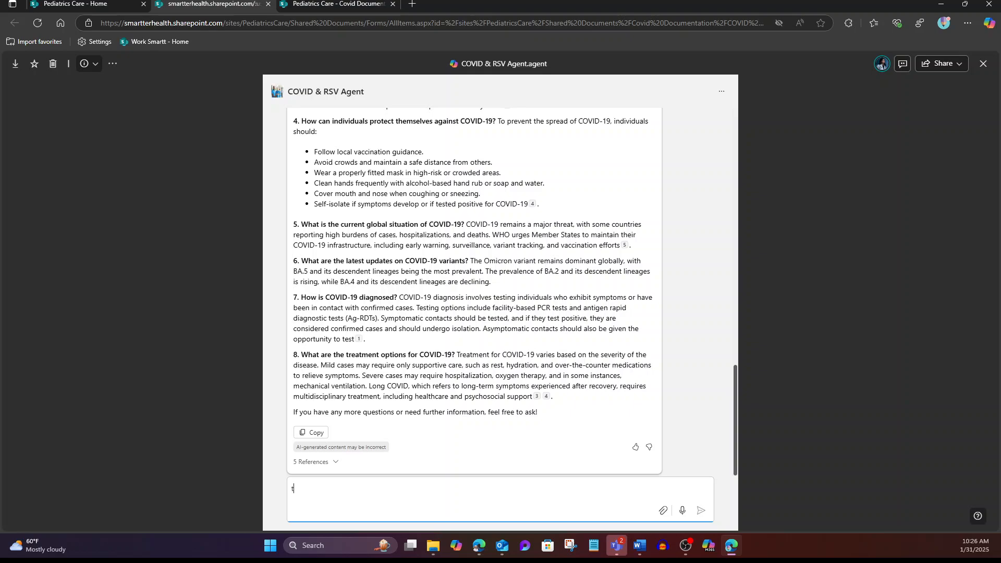
{"action": "type", "text": "ranslate to Spanish"}
{"action": "key", "text": "Return"}
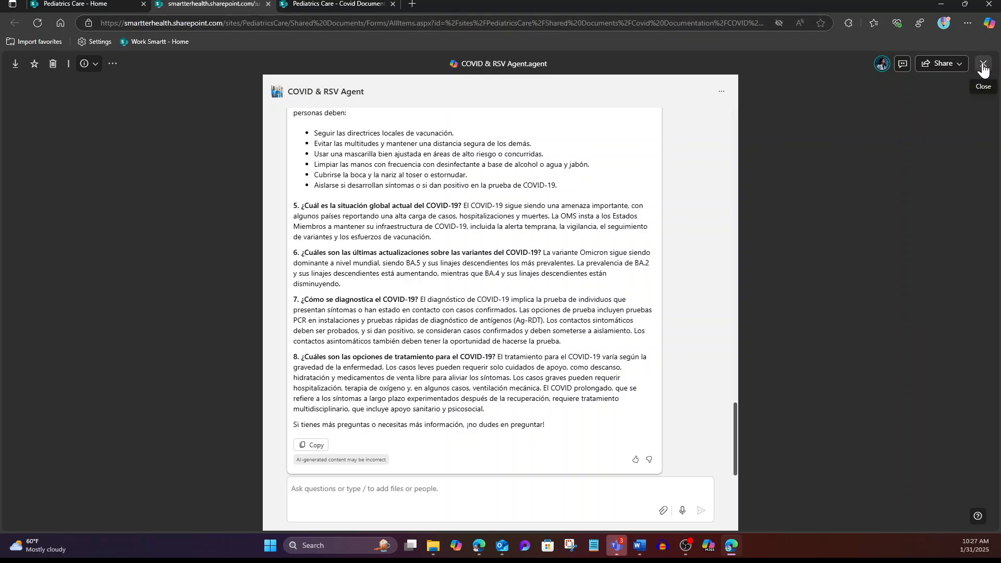
- Check the sharing options available for the COVID & RSV Agent, and close the agent to return to its folder
{"action": "left_click", "coordinate": [943, 64]}
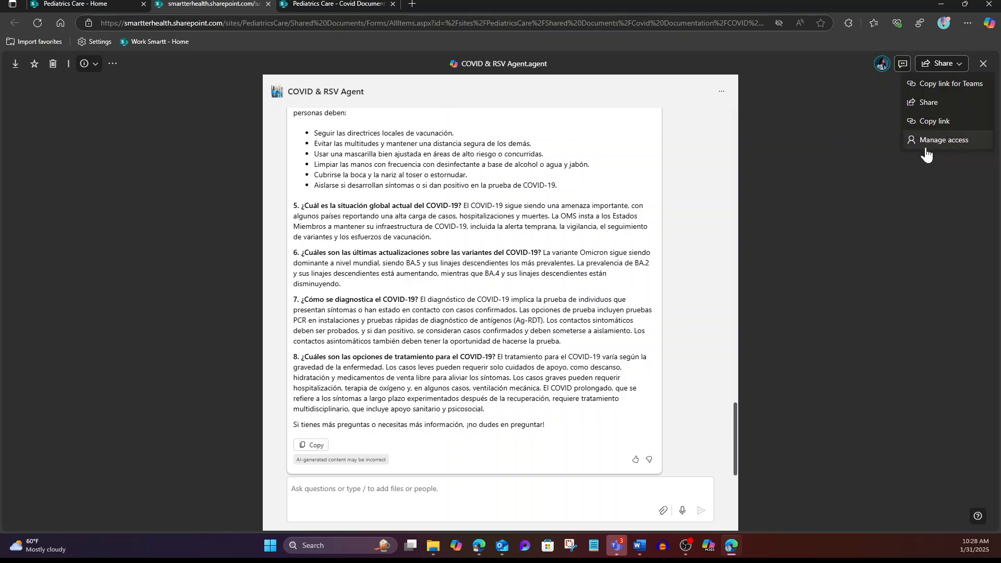
{"action": "left_click", "coordinate": [846, 119]}
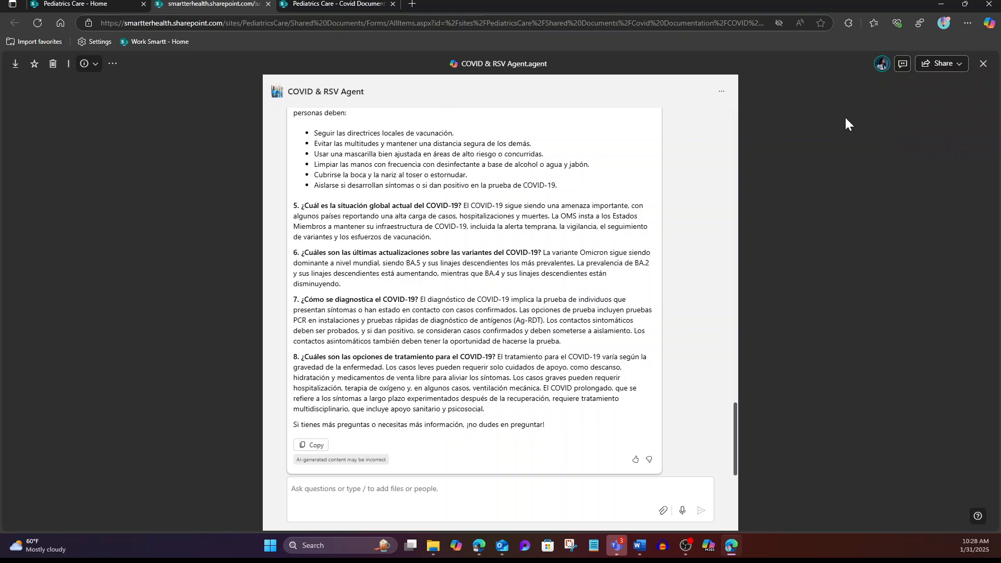
{"action": "left_click", "coordinate": [983, 64]}
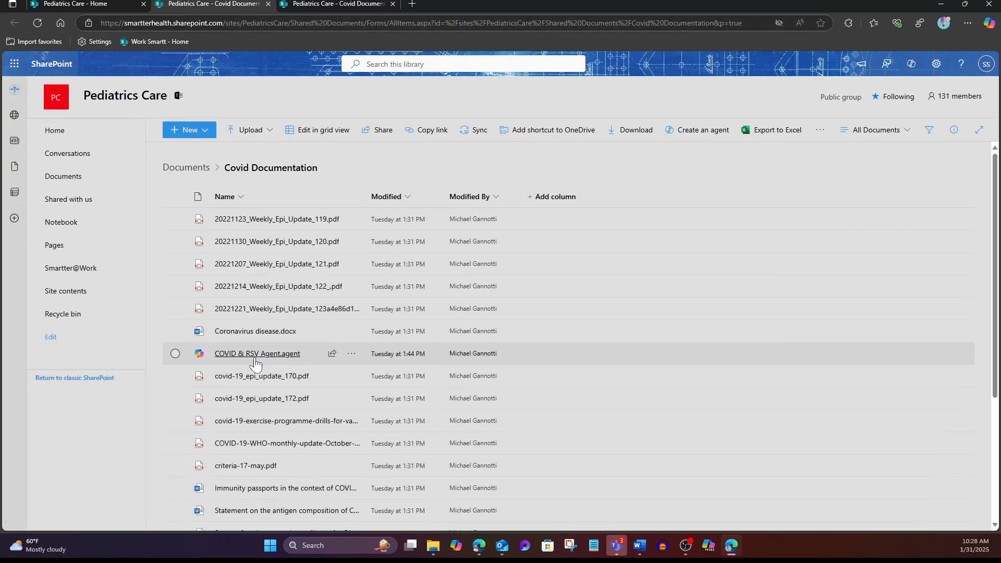
- Create a new agent from the Covid Documentation folder and open it for editing
{"action": "mouse_move", "coordinate": [261, 362]}
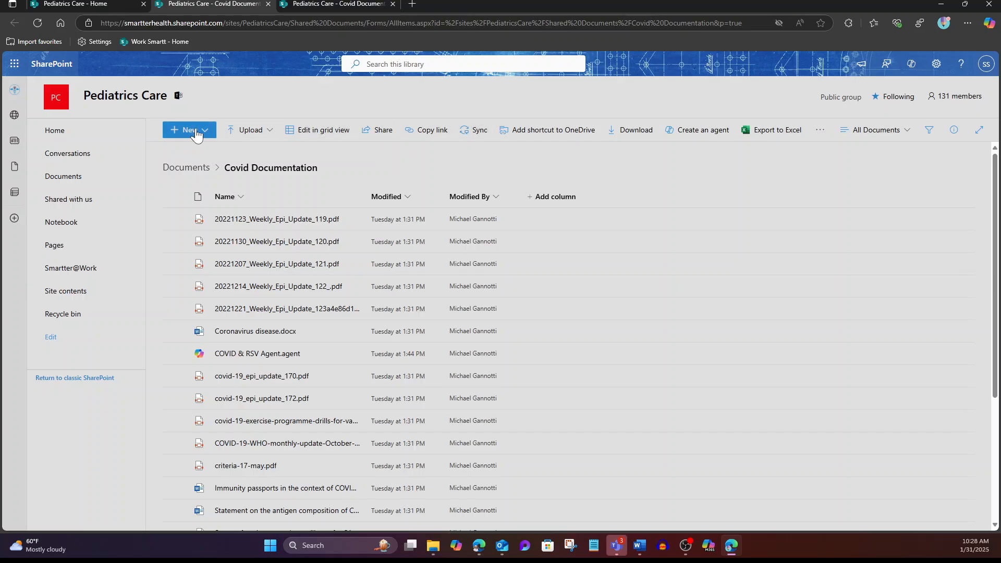
{"action": "left_click", "coordinate": [705, 139]}
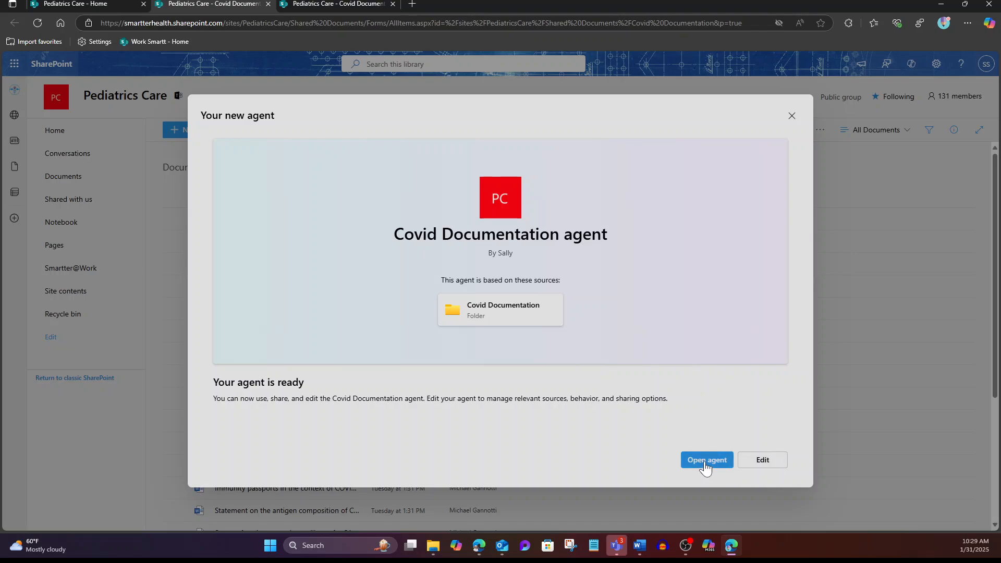
{"action": "left_click", "coordinate": [761, 465]}
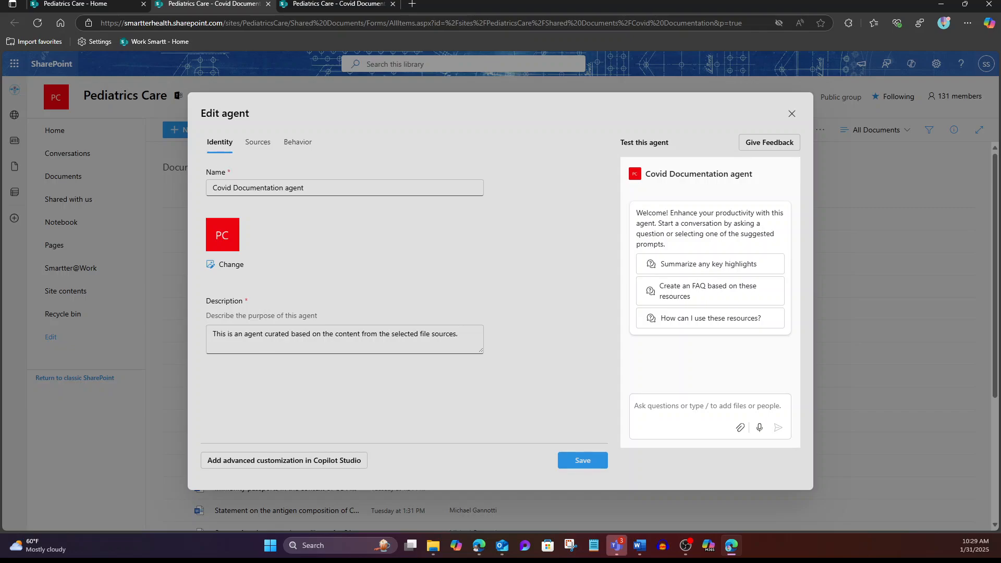
- Add the RSV Documentation folder from the Pediatrics Care document library to the new agent's sources
{"action": "left_click", "coordinate": [255, 145]}
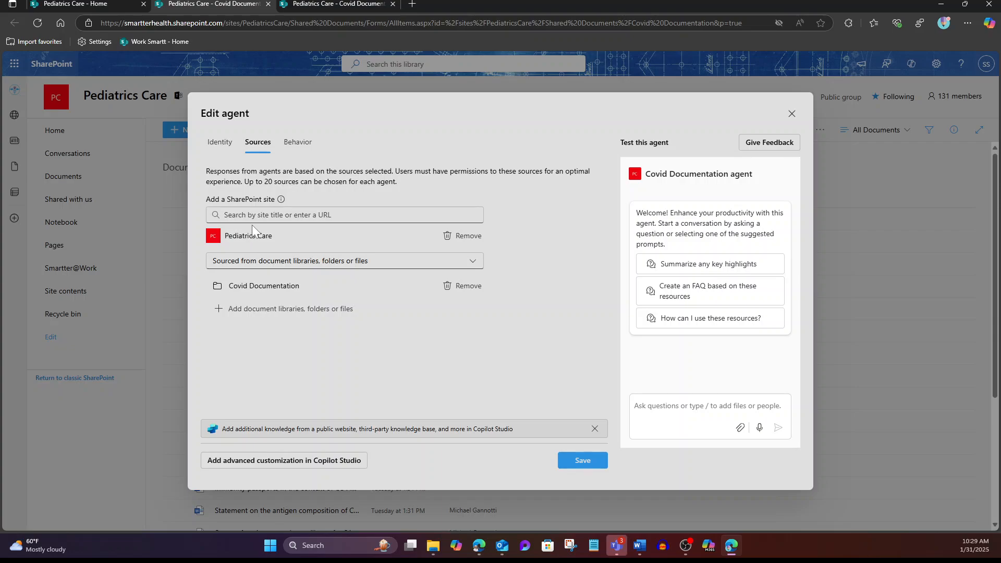
{"action": "left_click", "coordinate": [229, 215]}
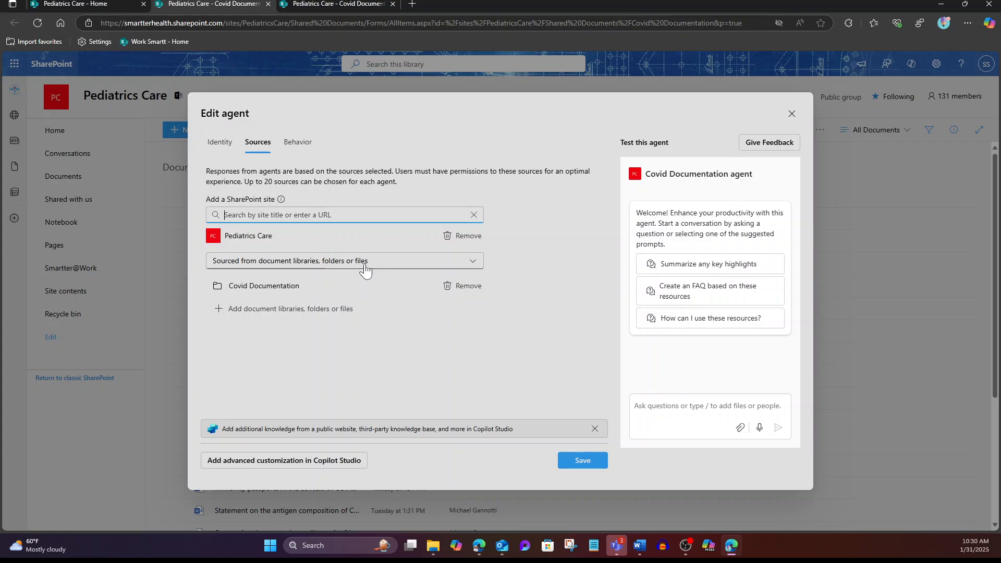
{"action": "left_click", "coordinate": [221, 312]}
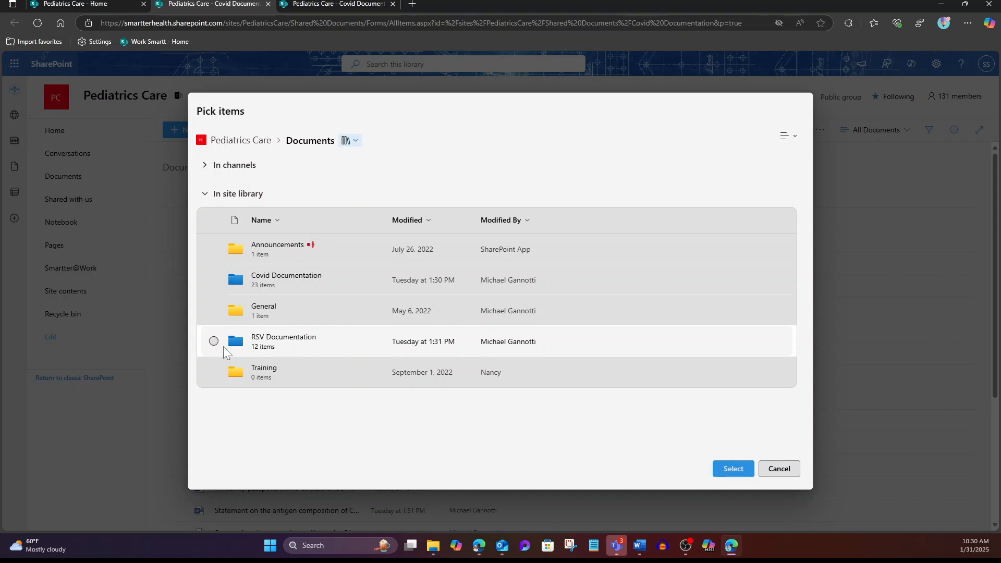
{"action": "left_click", "coordinate": [305, 338]}
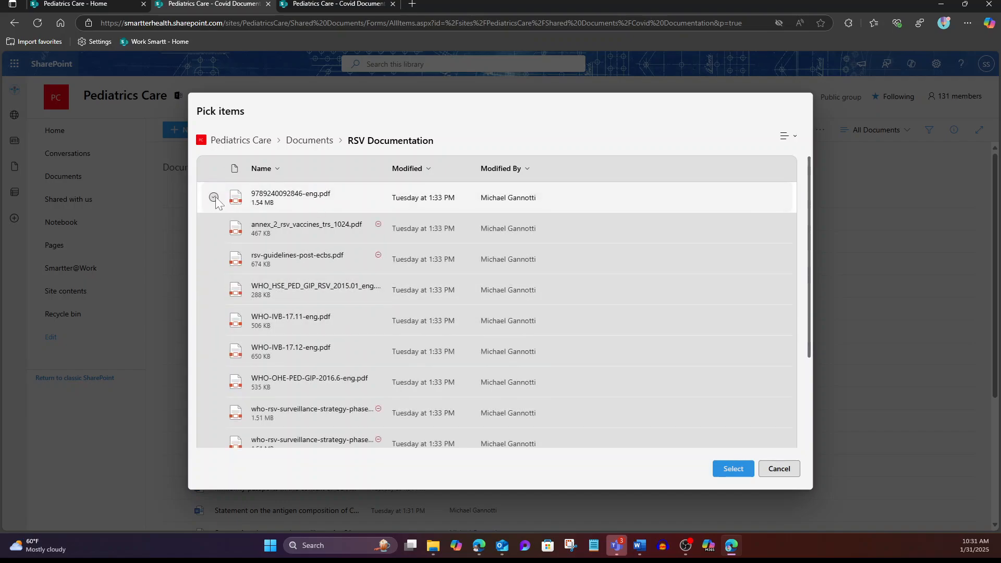
{"action": "left_click", "coordinate": [332, 142]}
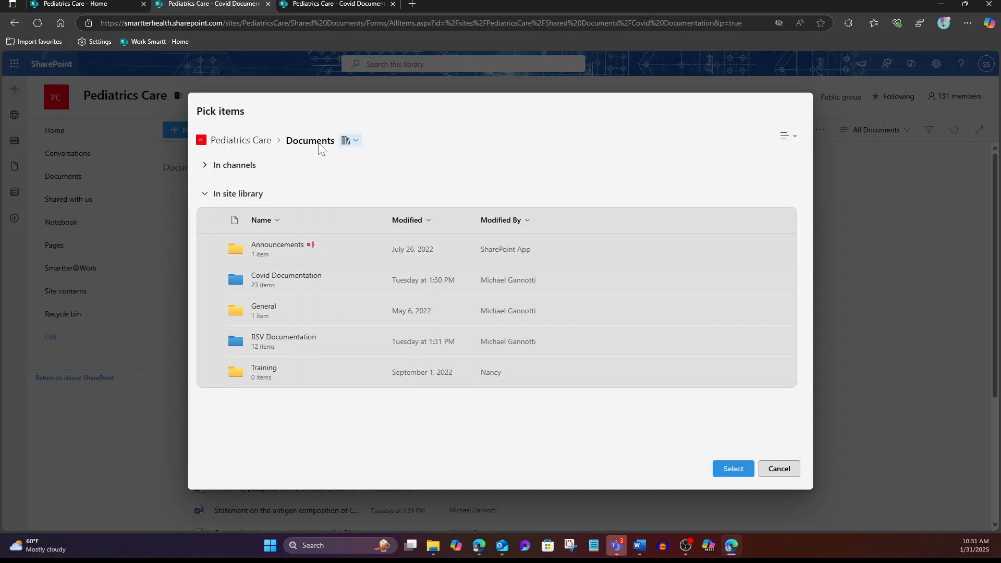
{"action": "left_click", "coordinate": [213, 342]}
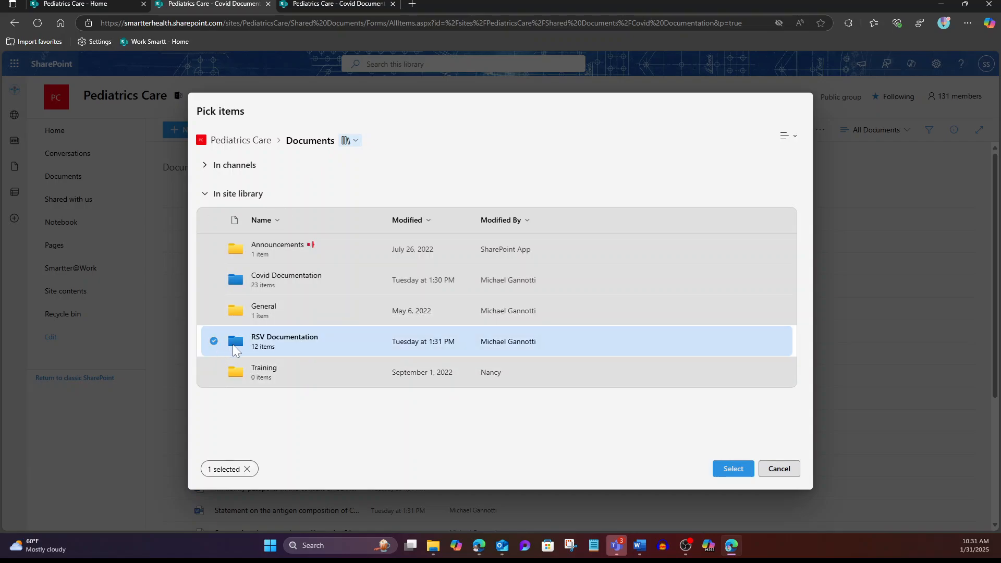
{"action": "left_click", "coordinate": [733, 468]}
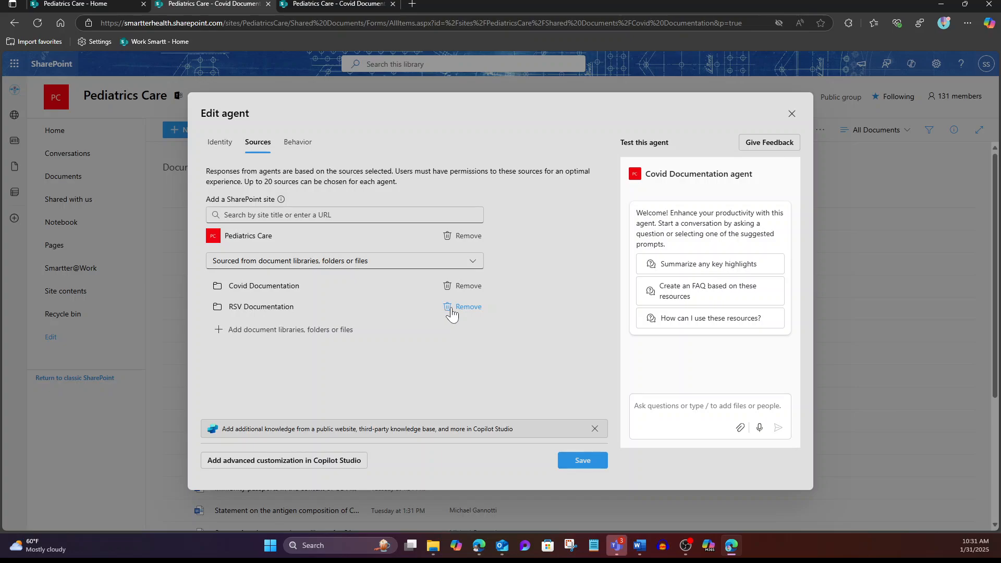
- Edit the start of the new agent's welcome message to read "Welcome Clinicians!"
{"action": "left_click", "coordinate": [298, 142]}
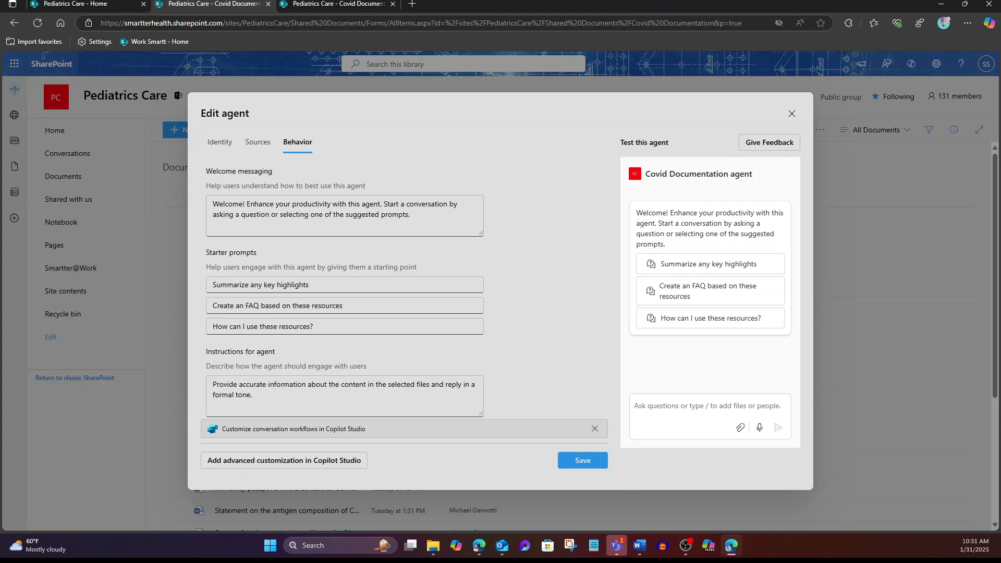
{"action": "left_click_drag", "start_coordinate": [410, 215], "coordinate": [234, 214]}
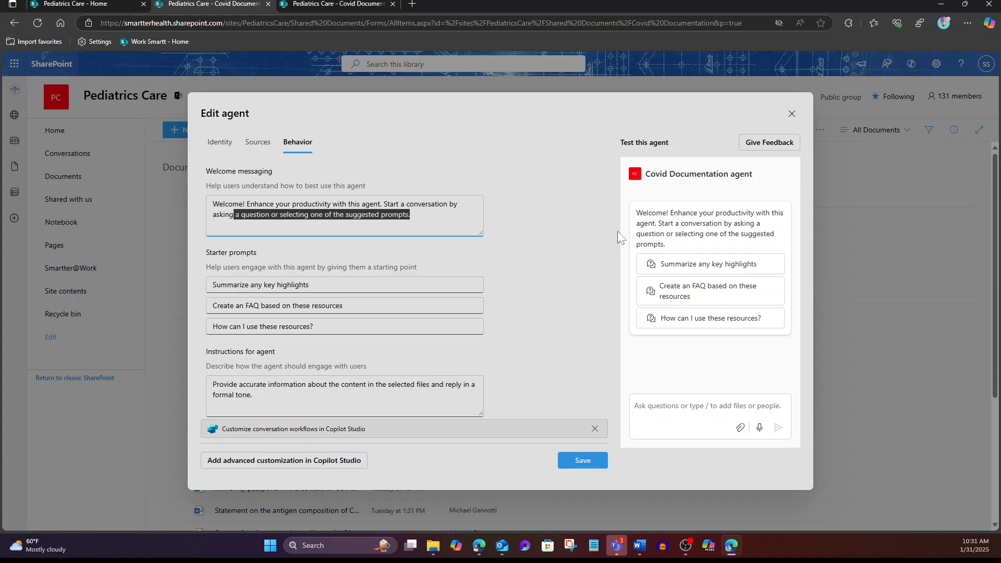
{"action": "left_click", "coordinate": [423, 216]}
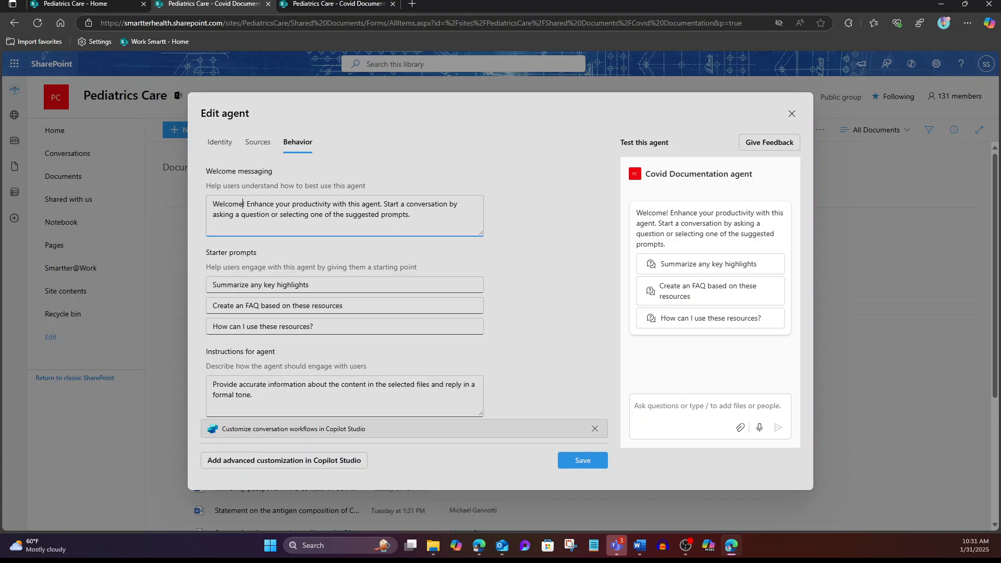
{"action": "left_click", "coordinate": [245, 204]}
{"action": "type", "text": "Clini"}
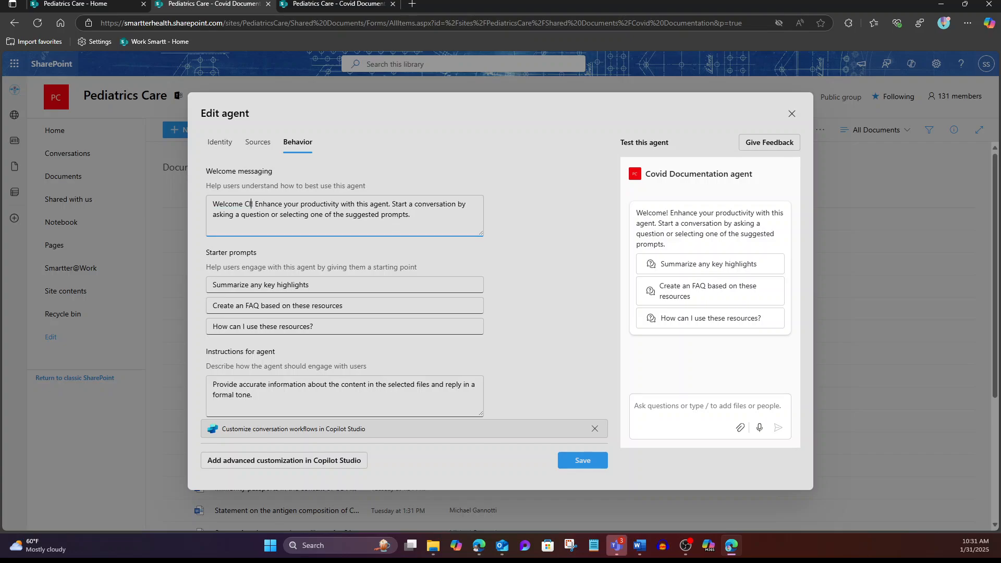
{"action": "type", "text": "cians"}
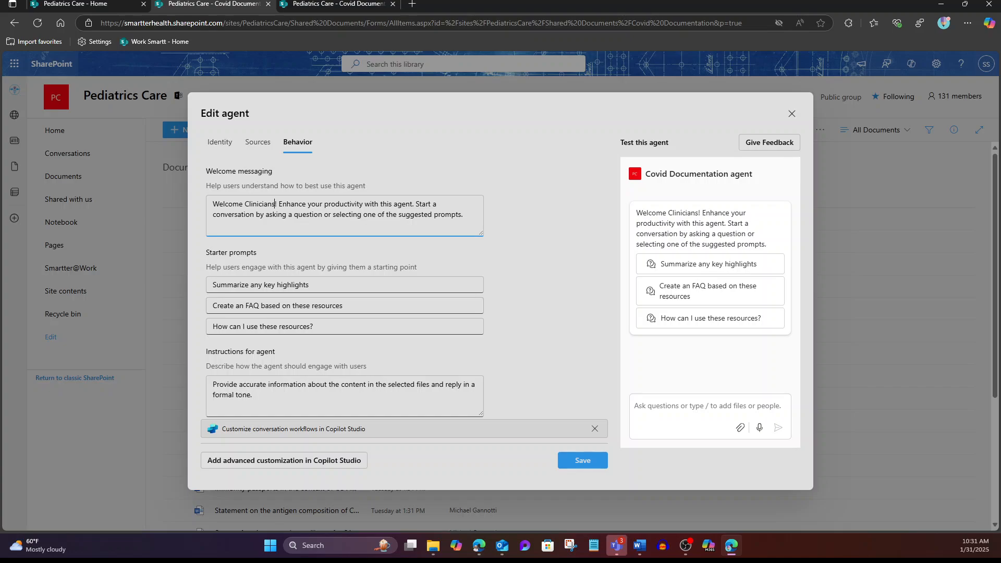
- Change the second starter prompt to "Create an FAQ based on the files in the RSV Documentation Folder"
{"action": "left_click_drag", "start_coordinate": [292, 306], "coordinate": [344, 306]}
{"action": "type", "text": "the files i"}
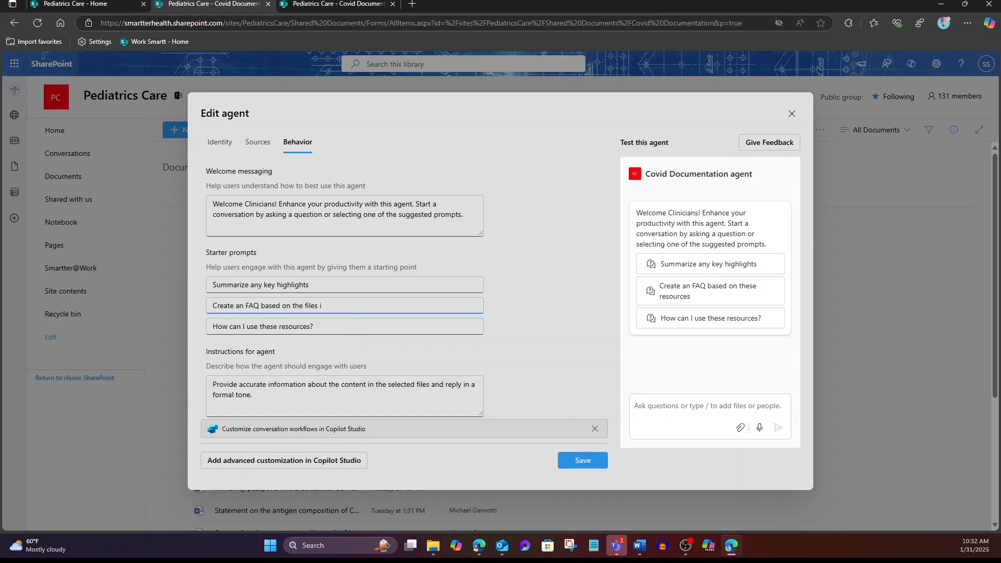
{"action": "type", "text": "n the RSV Do"}
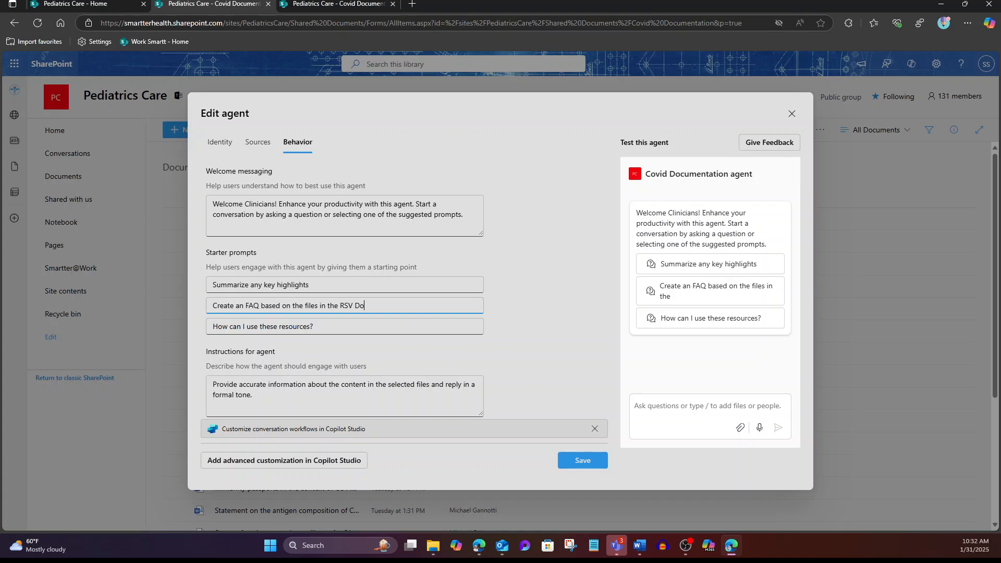
{"action": "type", "text": "cumentation Folder"}
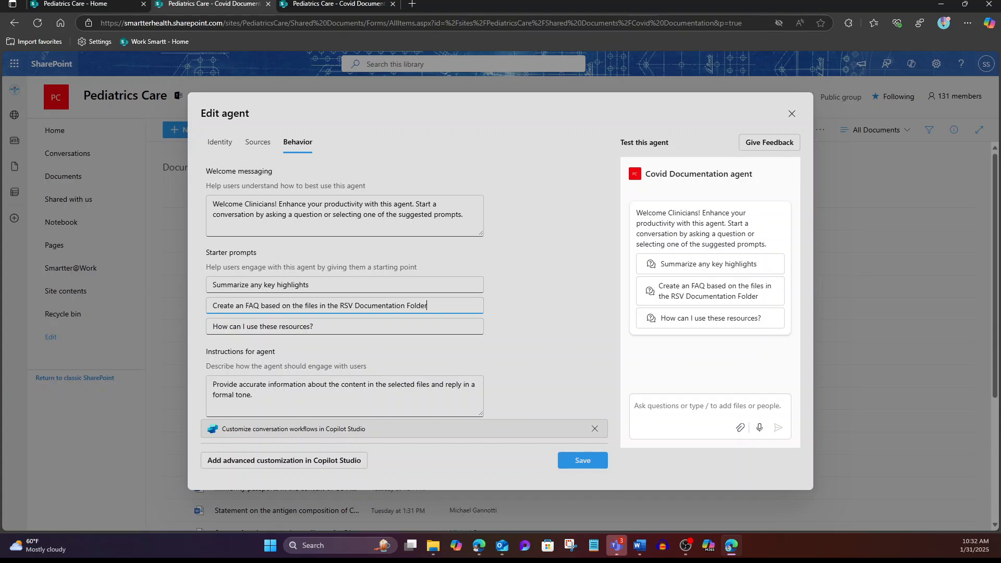
{"action": "left_click", "coordinate": [435, 326]}
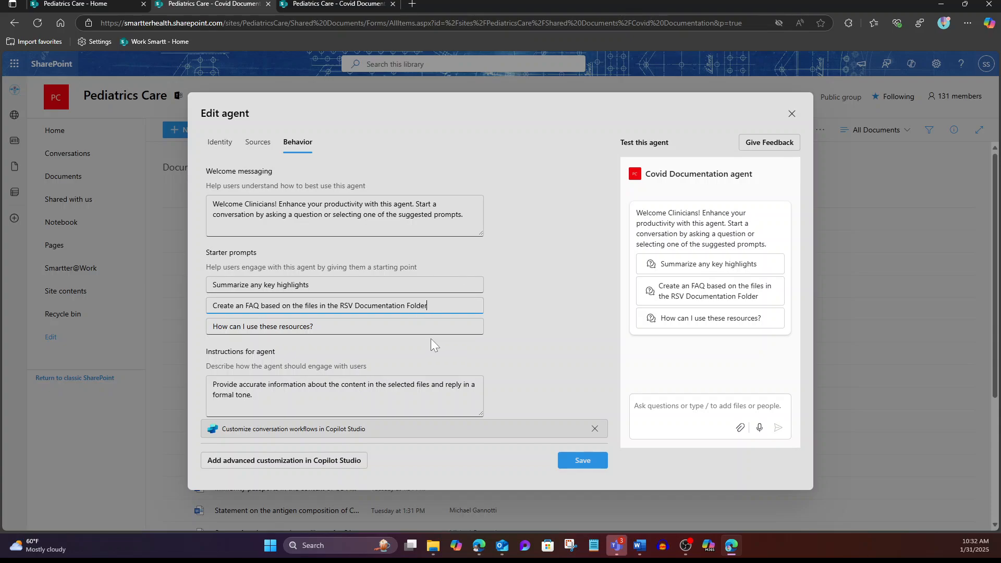
{"action": "left_click", "coordinate": [562, 323]}
- Test the agent with the RSV Documentation Folder FAQ starter prompt and review the answer through to its references
{"action": "left_click", "coordinate": [717, 295]}
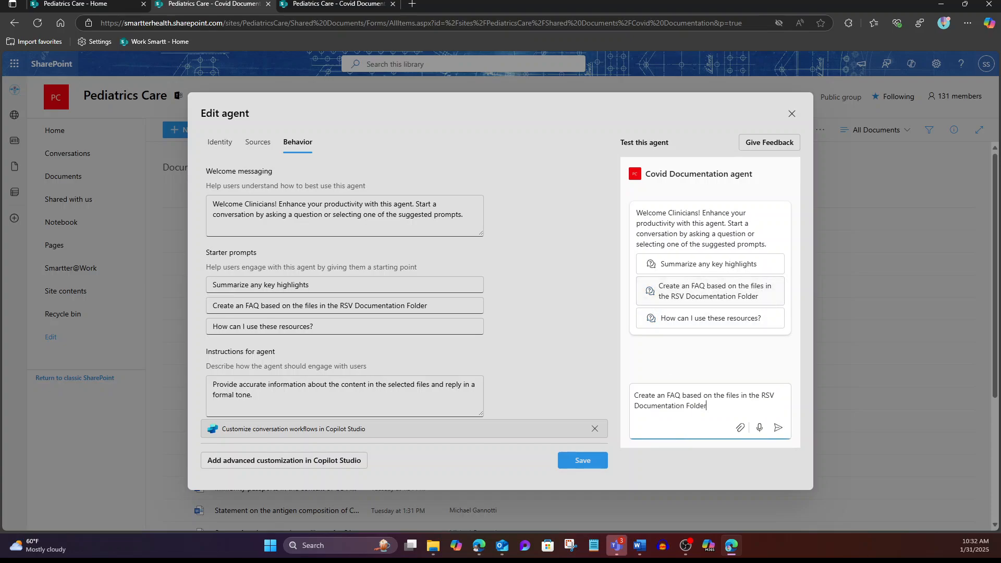
{"action": "left_click", "coordinate": [778, 428]}
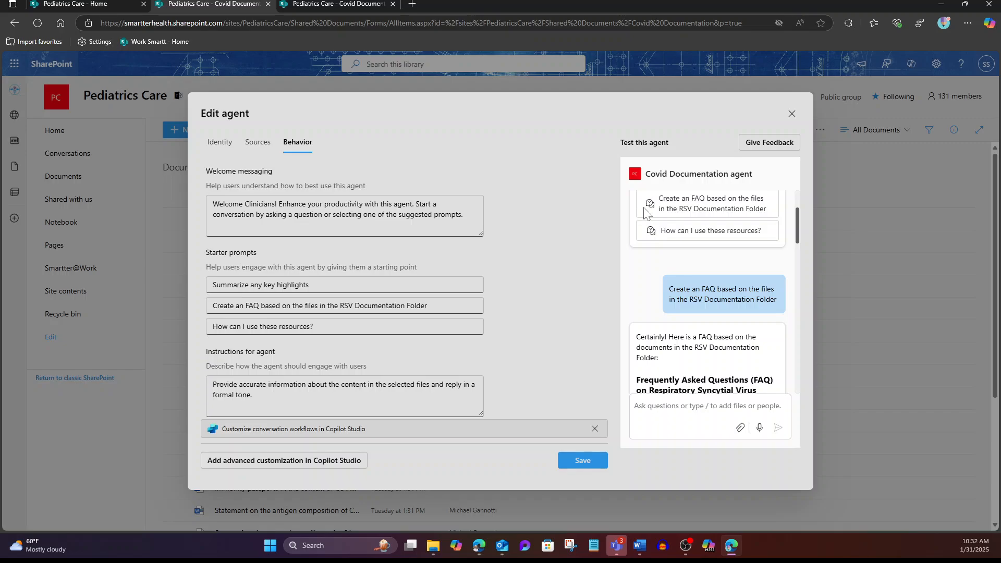
{"action": "scroll", "coordinate": [760, 270], "scroll_direction": "down", "scroll_amount": 10}
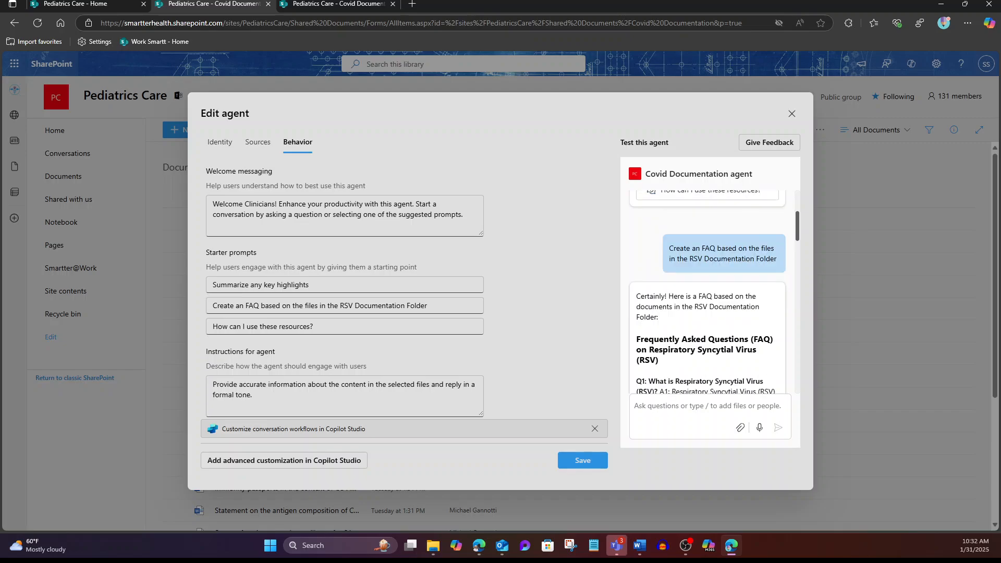
{"action": "scroll", "coordinate": [674, 356], "scroll_direction": "up", "scroll_amount": 10}
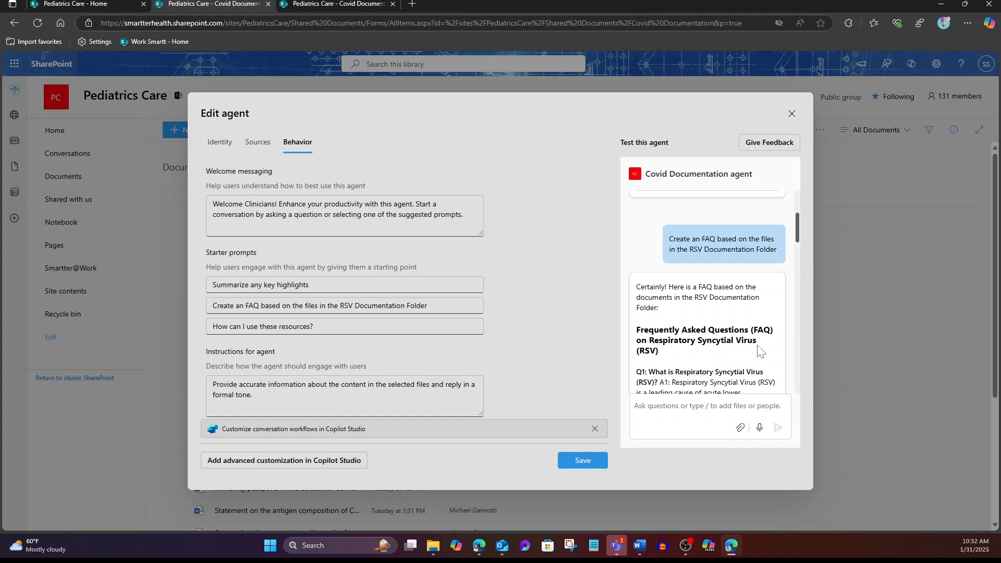
{"action": "scroll", "coordinate": [707, 292], "scroll_direction": "down", "scroll_amount": 5}
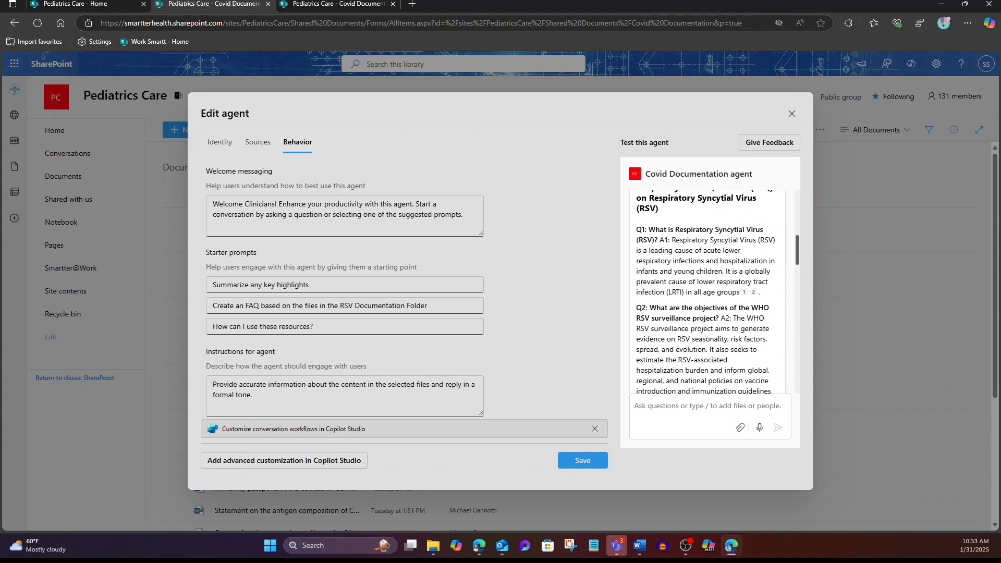
{"action": "scroll", "coordinate": [707, 292], "scroll_direction": "down", "scroll_amount": 15}
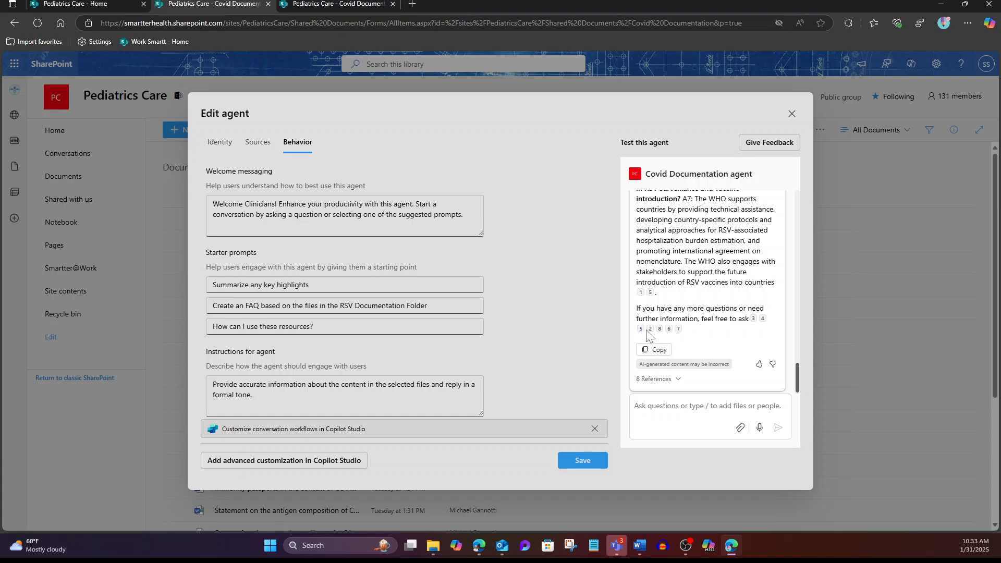
{"action": "mouse_move", "coordinate": [678, 329]}
- Save the customized Covid Documentation agent and close its editor to return to the folder
{"action": "left_click", "coordinate": [569, 460]}
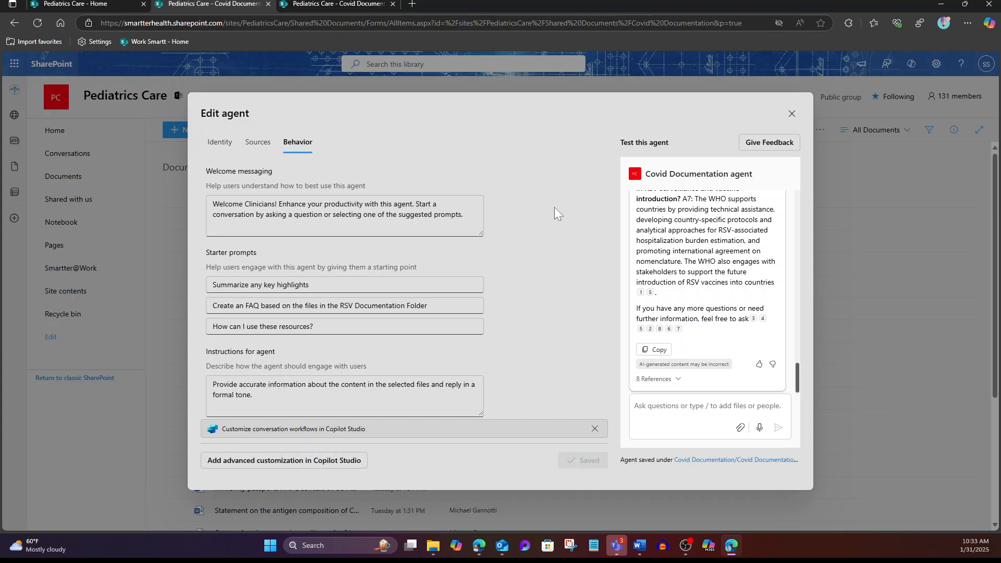
{"action": "left_click", "coordinate": [787, 112]}
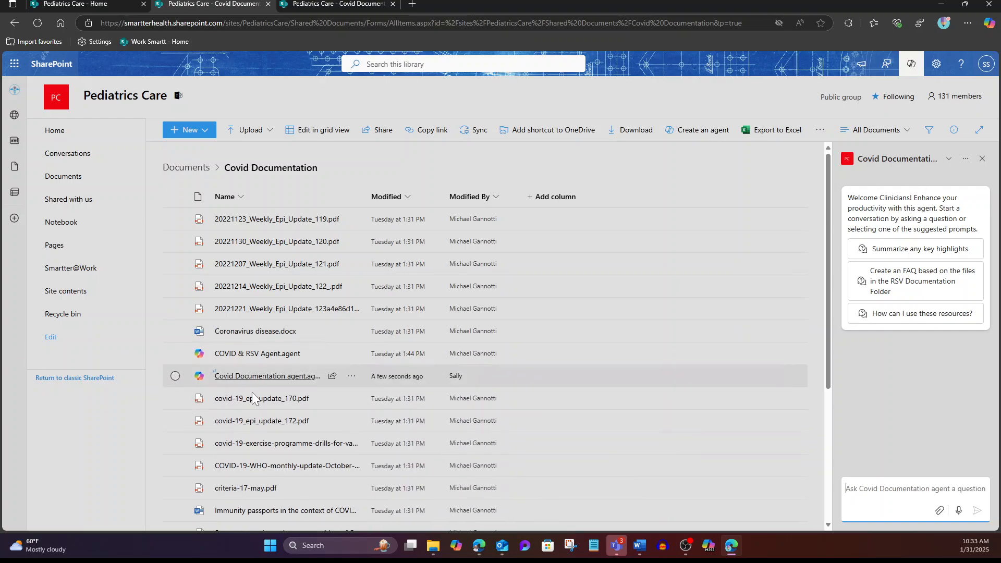
{"action": "mouse_move", "coordinate": [258, 383]}
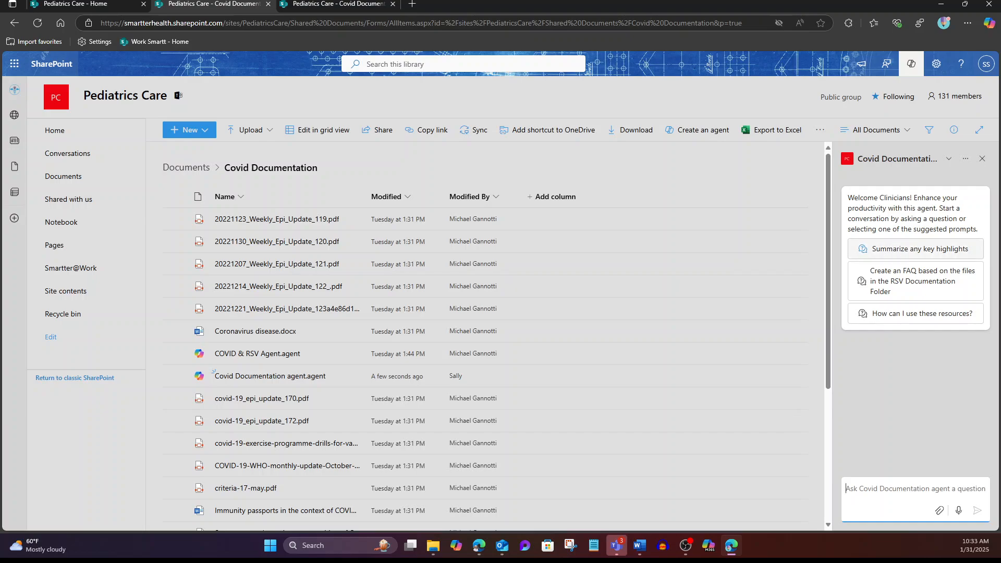
- Check the sharing and other available options for the Covid Documentation agent, leaving them unchanged
{"action": "left_click", "coordinate": [966, 162]}
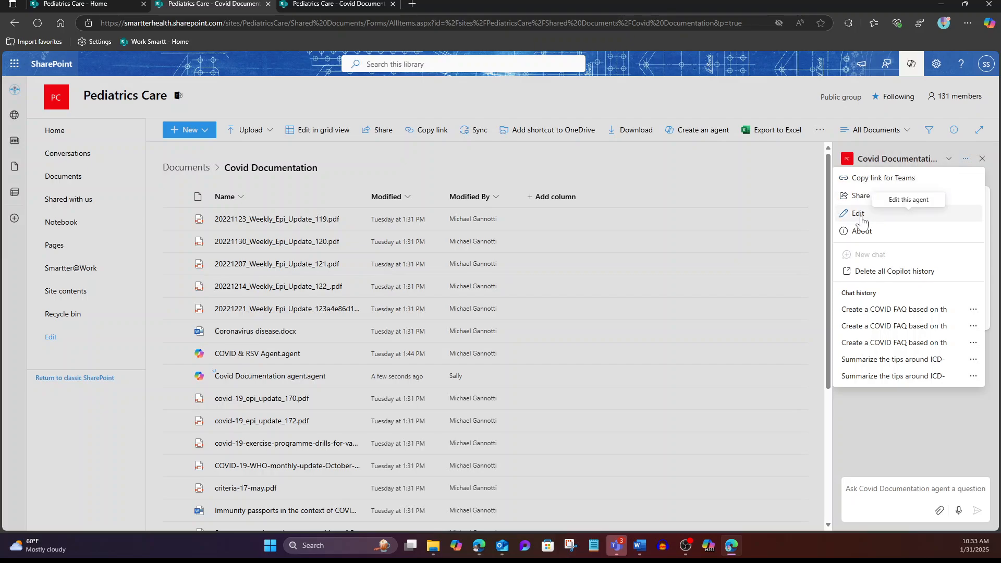
{"action": "left_click", "coordinate": [858, 196]}
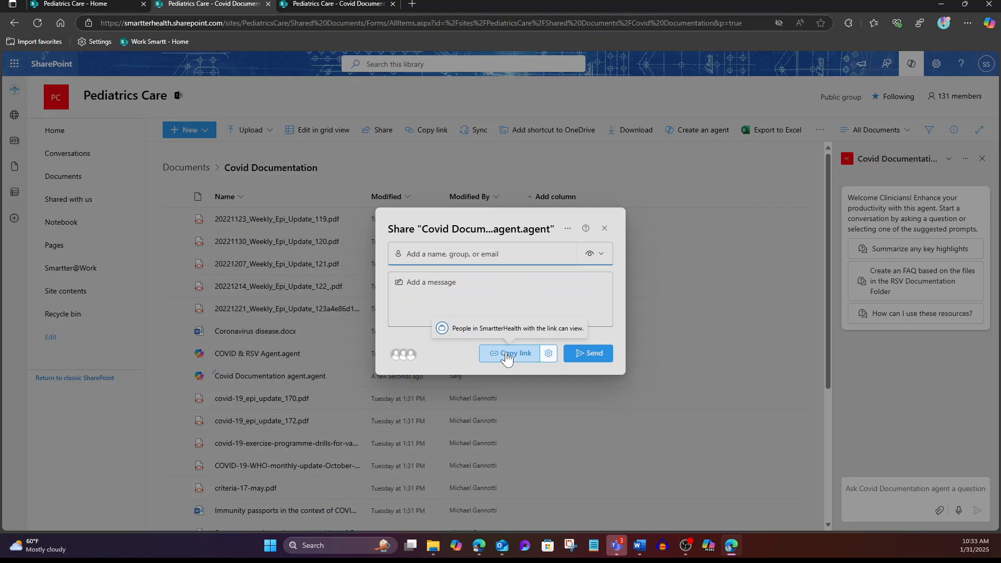
{"action": "left_click", "coordinate": [605, 228]}
{"action": "left_click", "coordinate": [965, 159]}
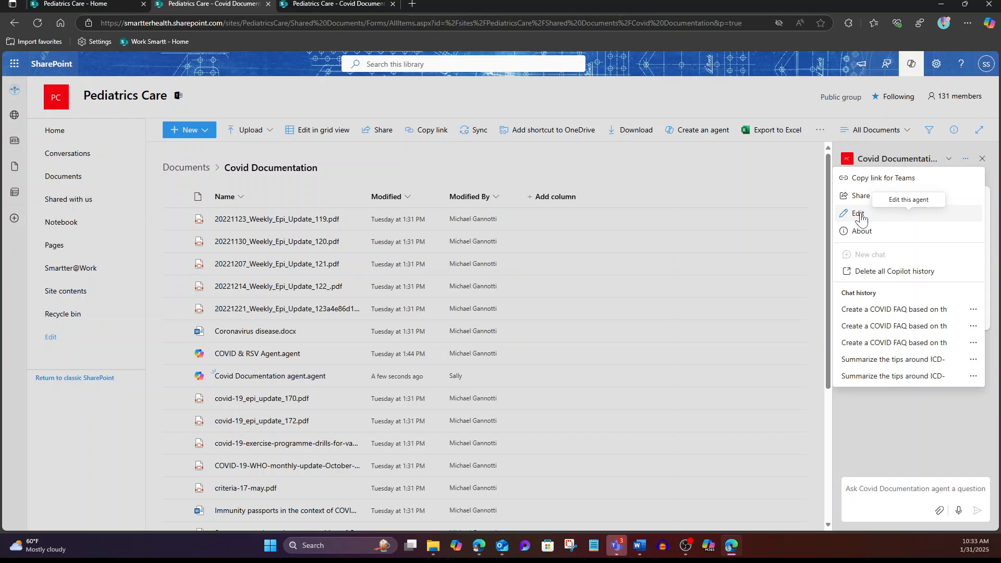
{"action": "left_click", "coordinate": [890, 413]}
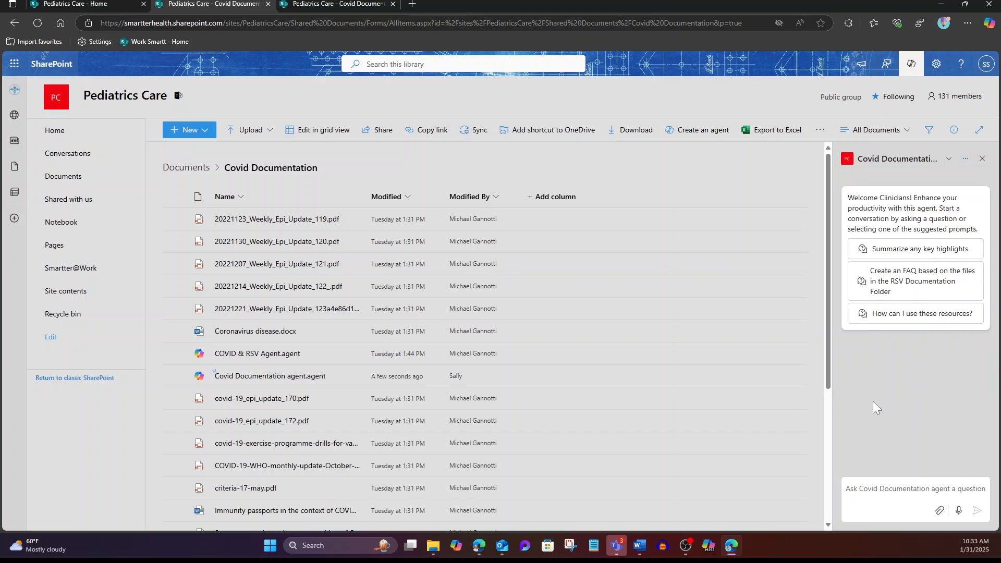